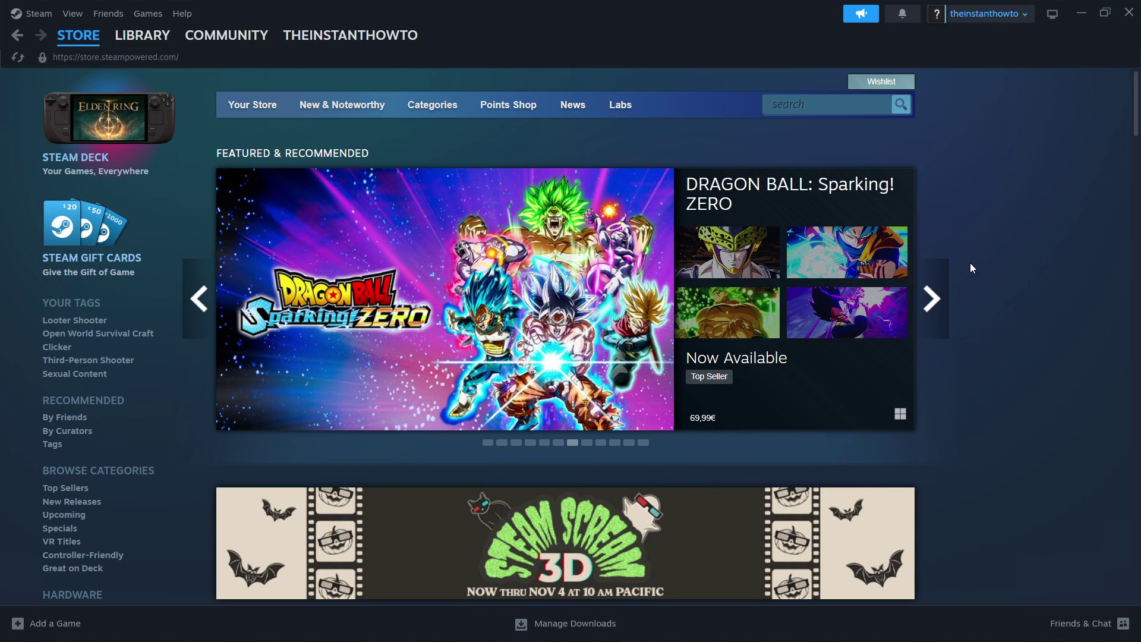
Step: Drag the Chrome window with Google's 'steam' results over the Steam client
{"action": "mouse_move", "coordinate": [820, 245]}
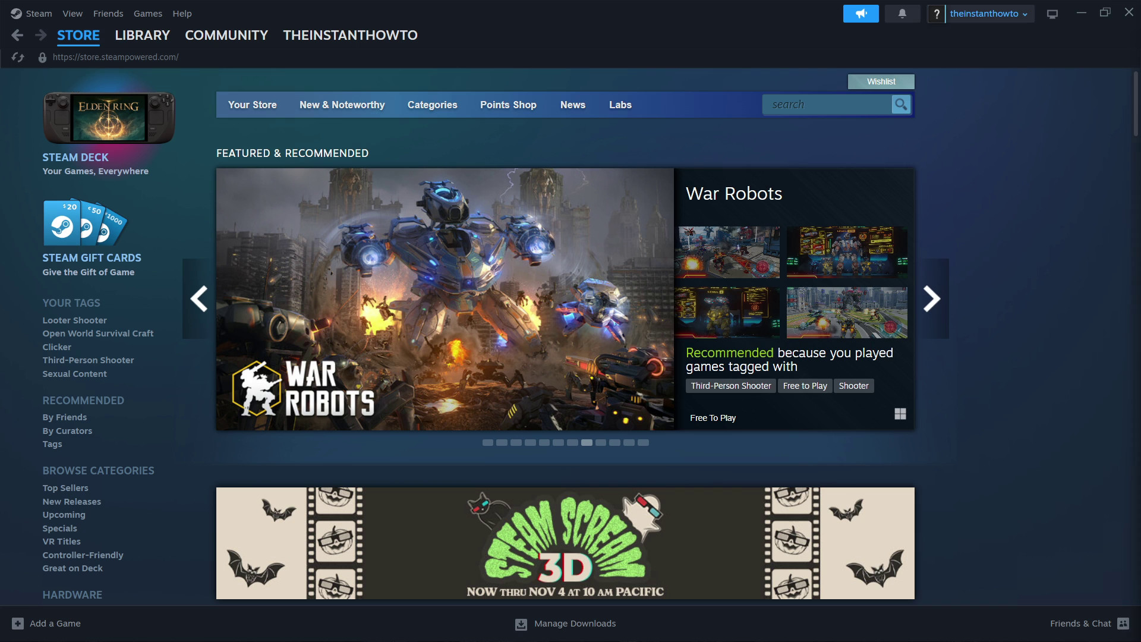
{"action": "left_click_drag", "start_coordinate": [1140, 196], "coordinate": [585, 52]}
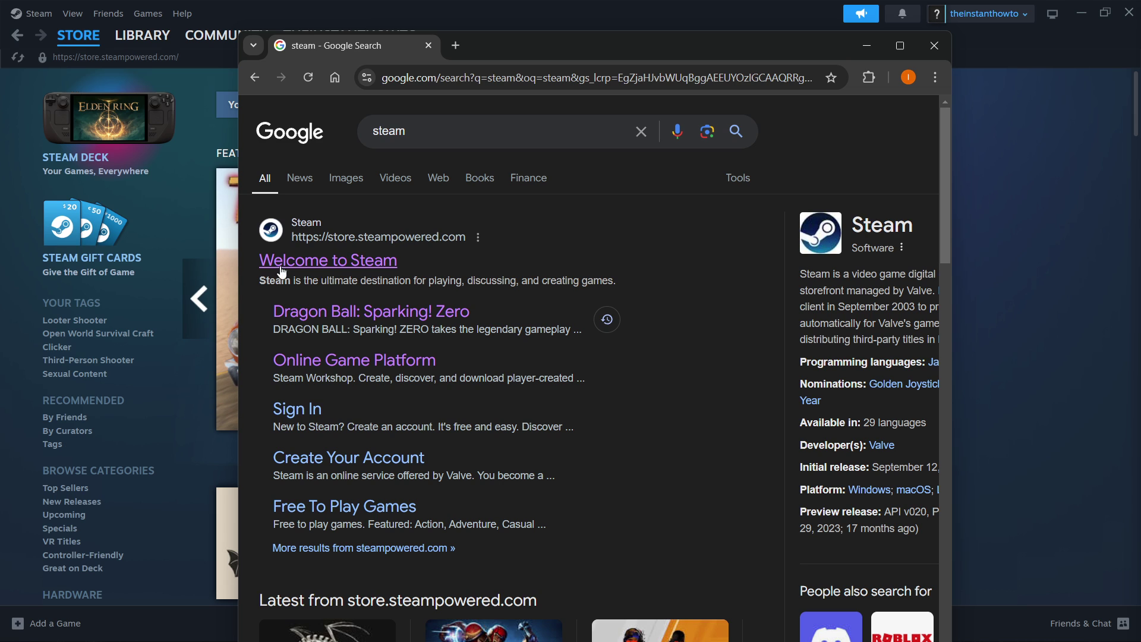
Step: Download the 2.3 MB SteamSetup (11).exe installer from the official Steam website
{"action": "left_click", "coordinate": [342, 269]}
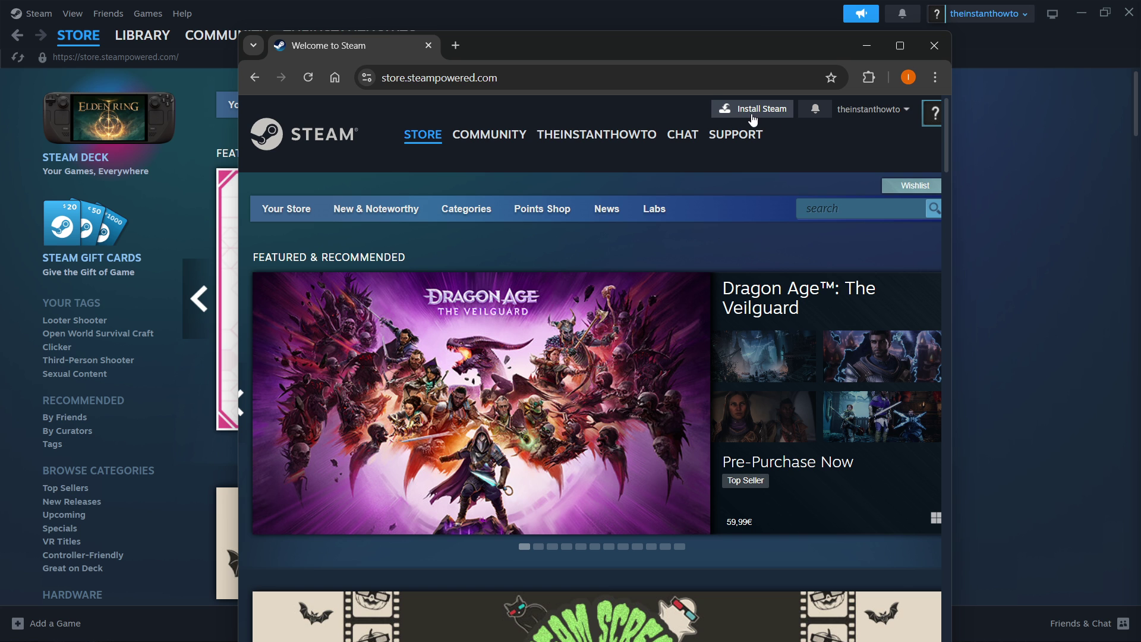
{"action": "left_click", "coordinate": [762, 118]}
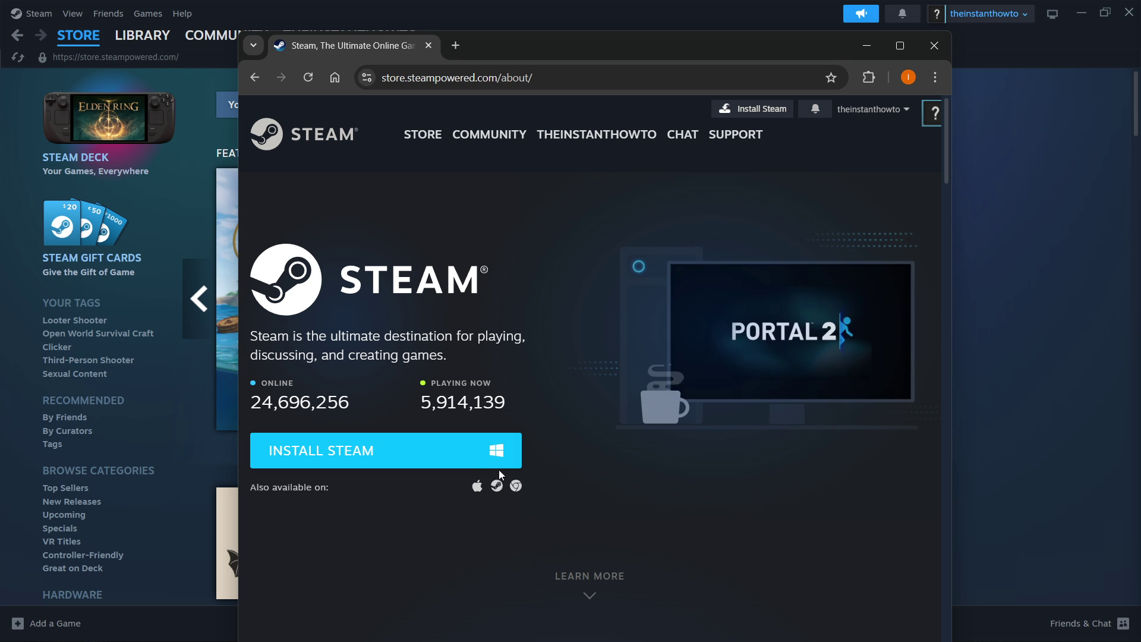
{"action": "left_click", "coordinate": [498, 465]}
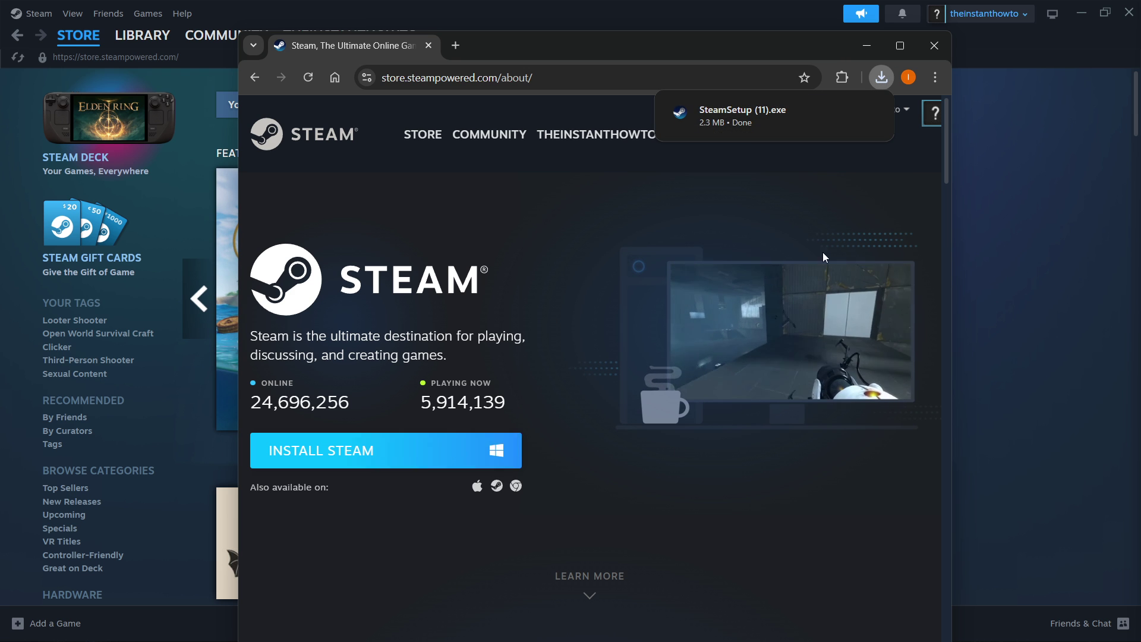
{"action": "mouse_move", "coordinate": [762, 124]}
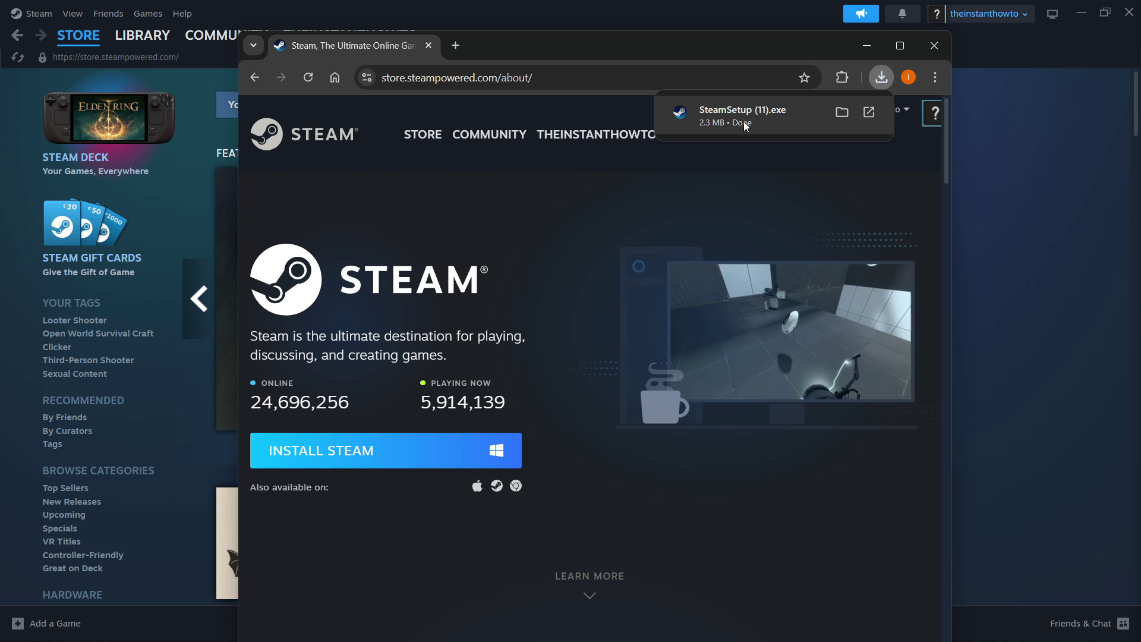
Step: Run SteamSetup (11).exe with English up to the C:\Program Files (x86)\Steam\ install location page
{"action": "left_click", "coordinate": [743, 121]}
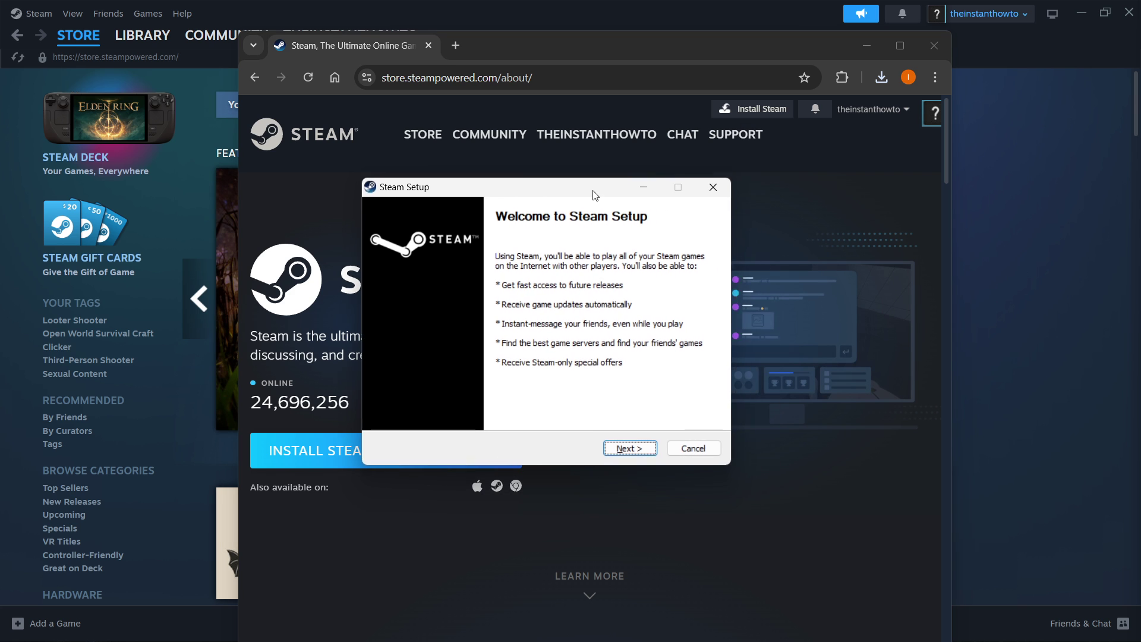
{"action": "mouse_move", "coordinate": [595, 194]}
{"action": "left_mouse_down"}
{"action": "mouse_move", "coordinate": [626, 184]}
{"action": "mouse_move", "coordinate": [580, 188]}
{"action": "left_mouse_up"}
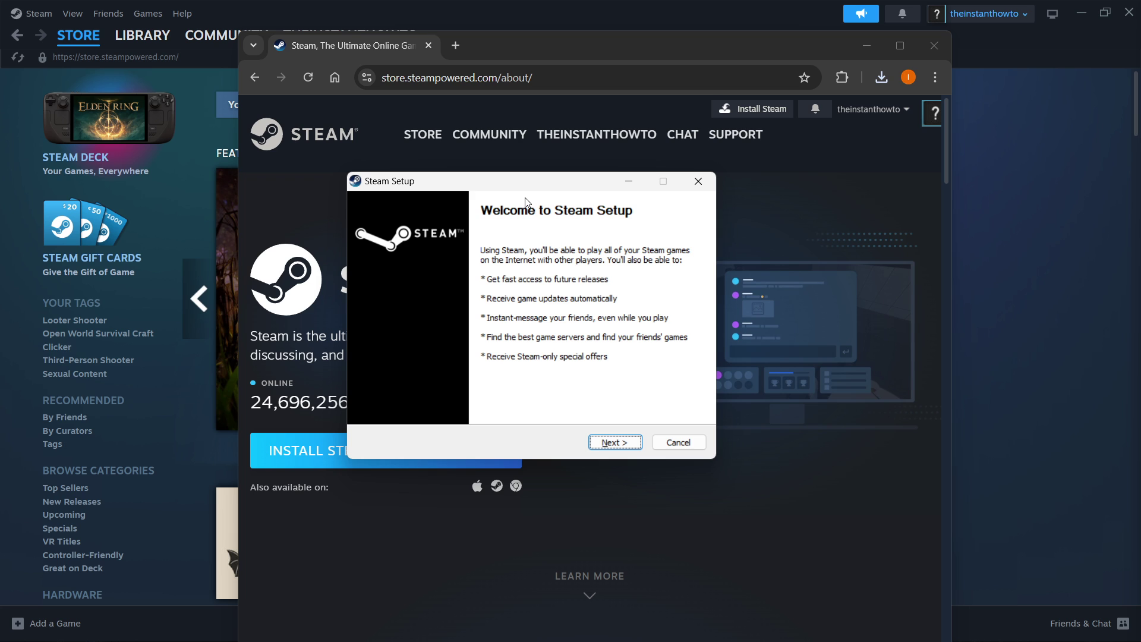
{"action": "left_click", "coordinate": [615, 442]}
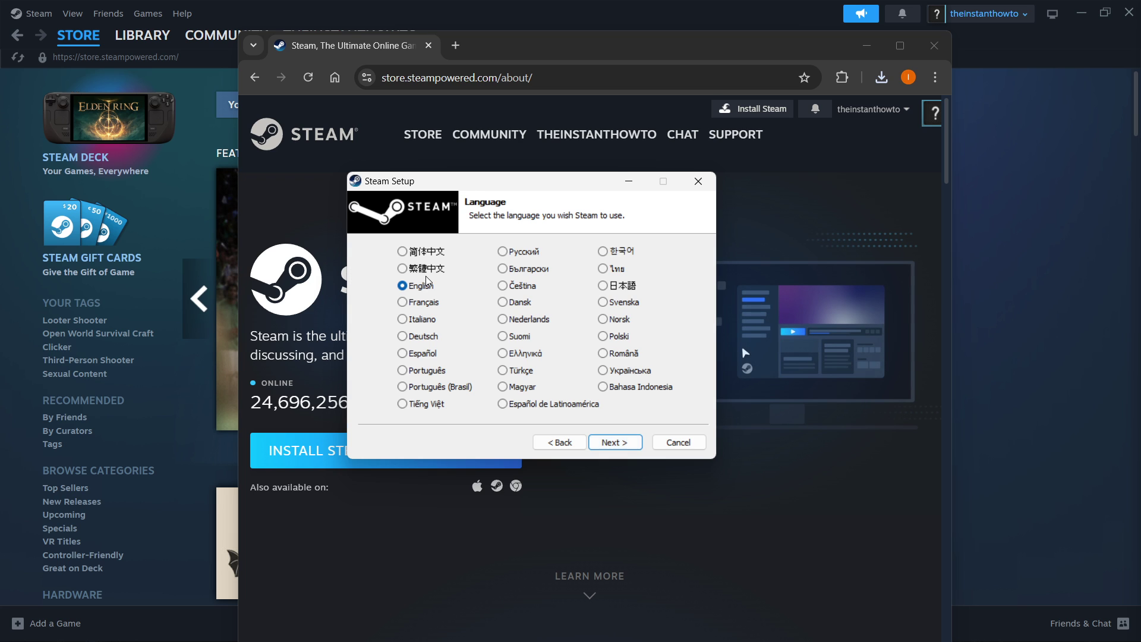
{"action": "left_click", "coordinate": [615, 442]}
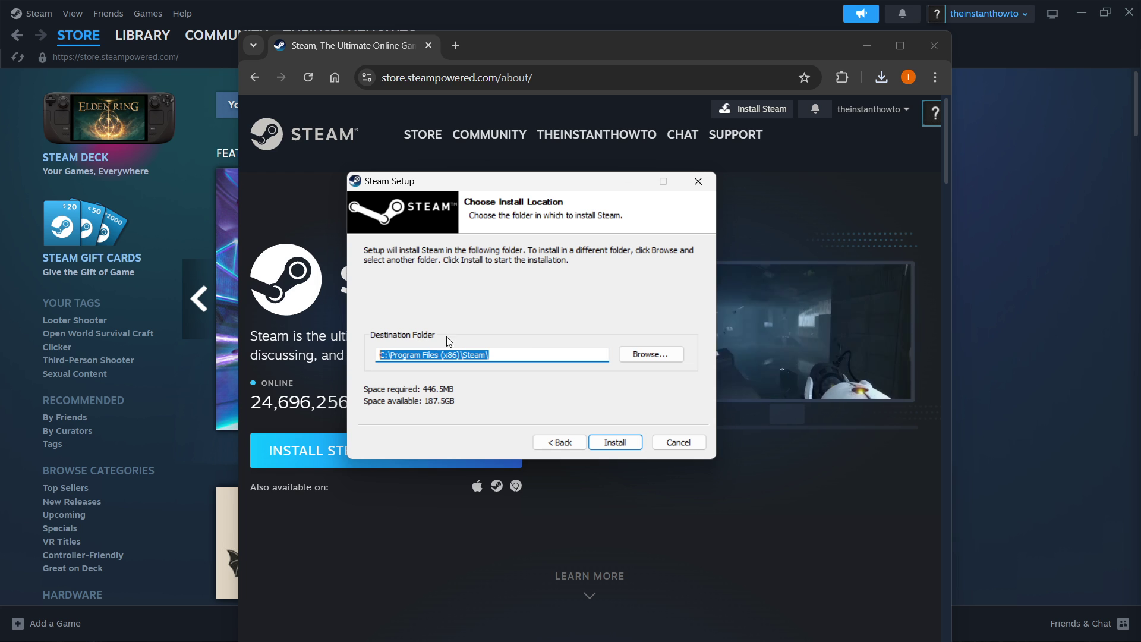
{"action": "left_click", "coordinate": [500, 357]}
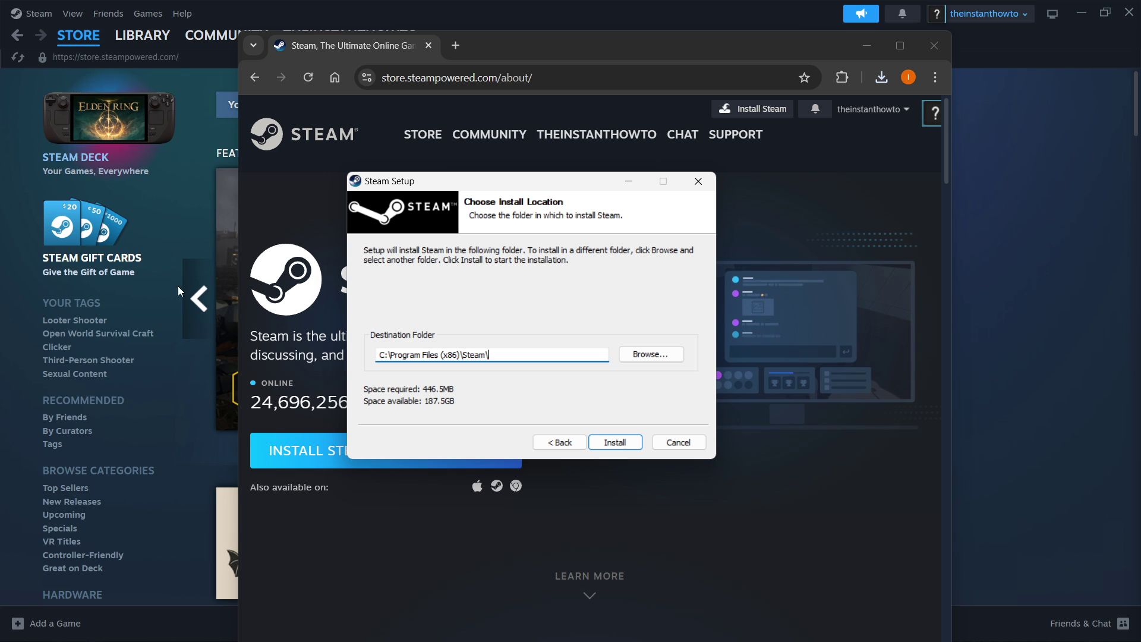
Step: Close Steam Setup, move Chrome aside, and reload the Store Featured page showing War Thunder
{"action": "left_click", "coordinate": [698, 183]}
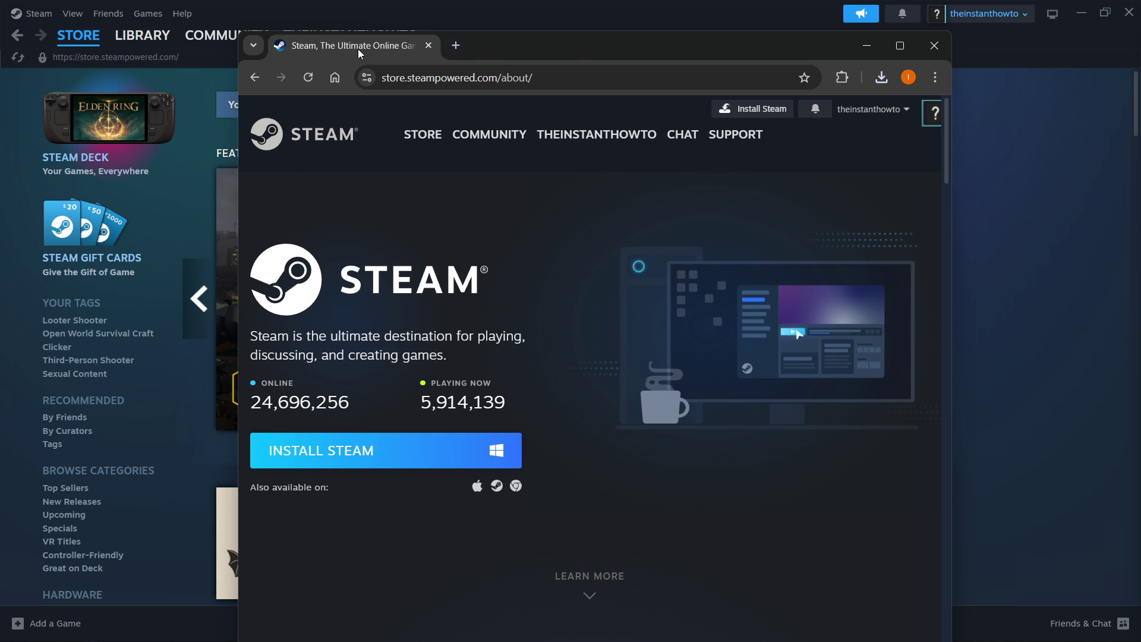
{"action": "left_click_drag", "start_coordinate": [358, 49], "coordinate": [570, 5]}
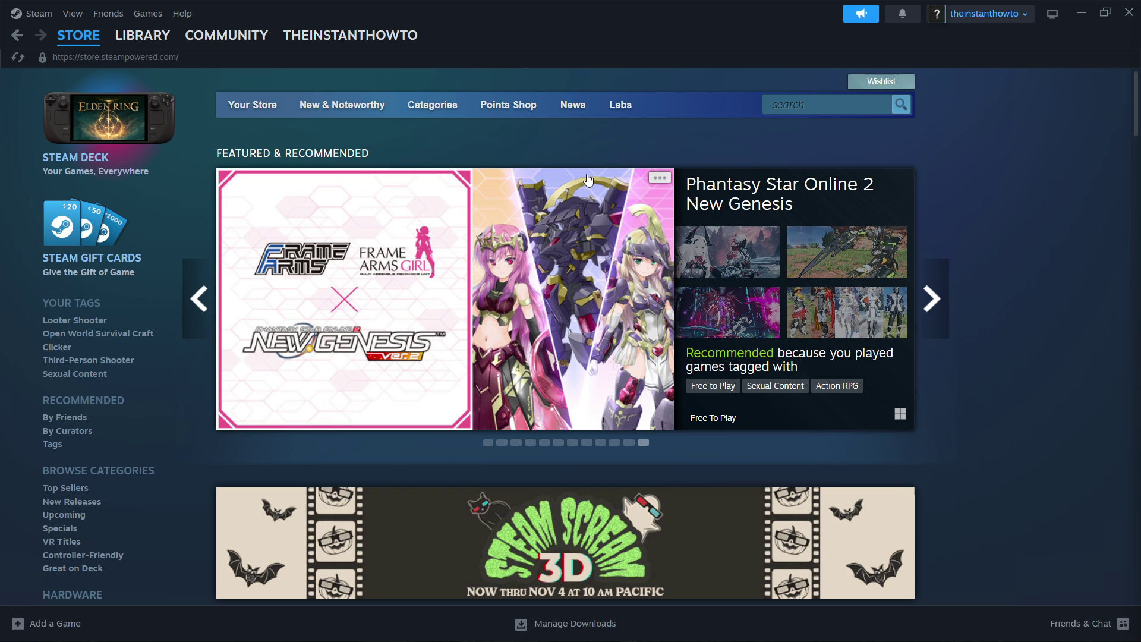
{"action": "mouse_move", "coordinate": [80, 37]}
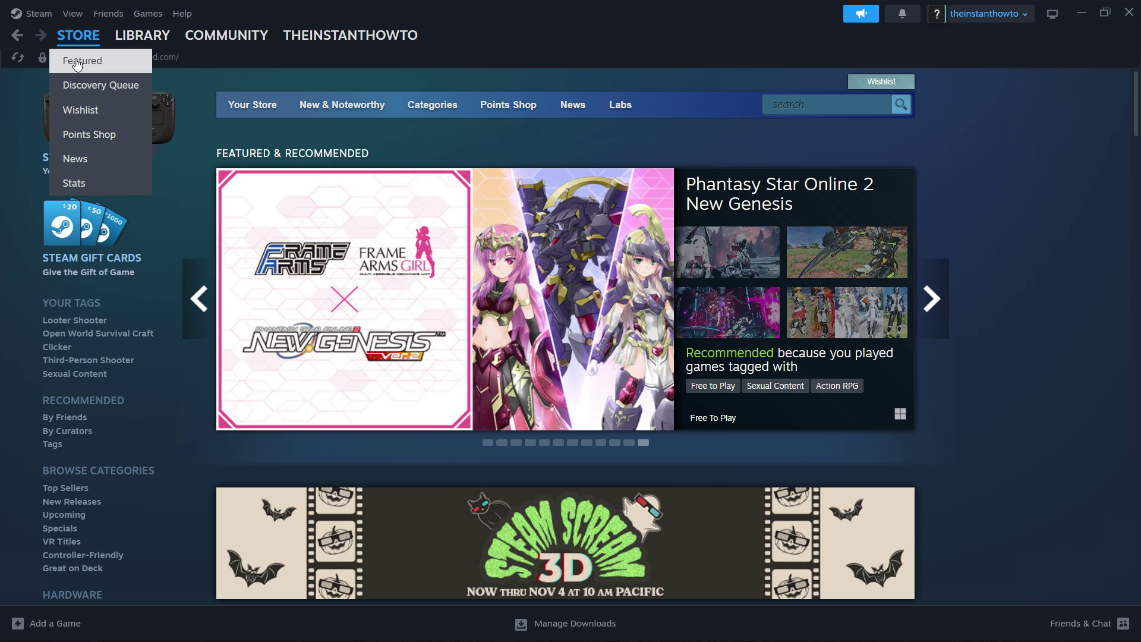
{"action": "left_click", "coordinate": [77, 62]}
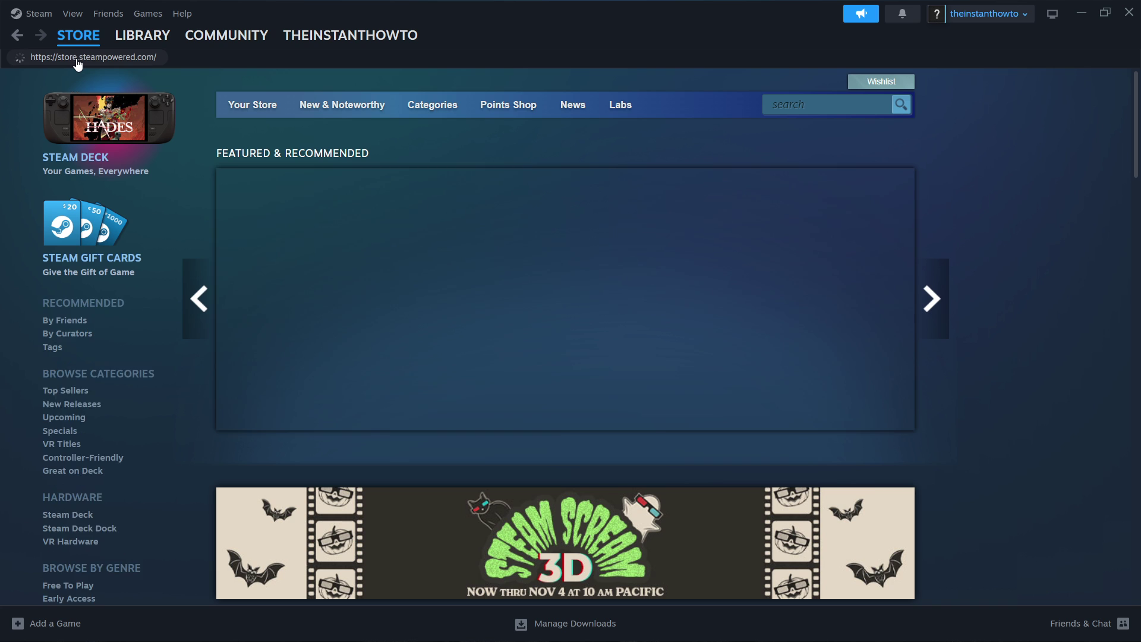
Step: Search the store for 'storage hunter' and open the Storage Hunter Simulator page
{"action": "left_click", "coordinate": [809, 110]}
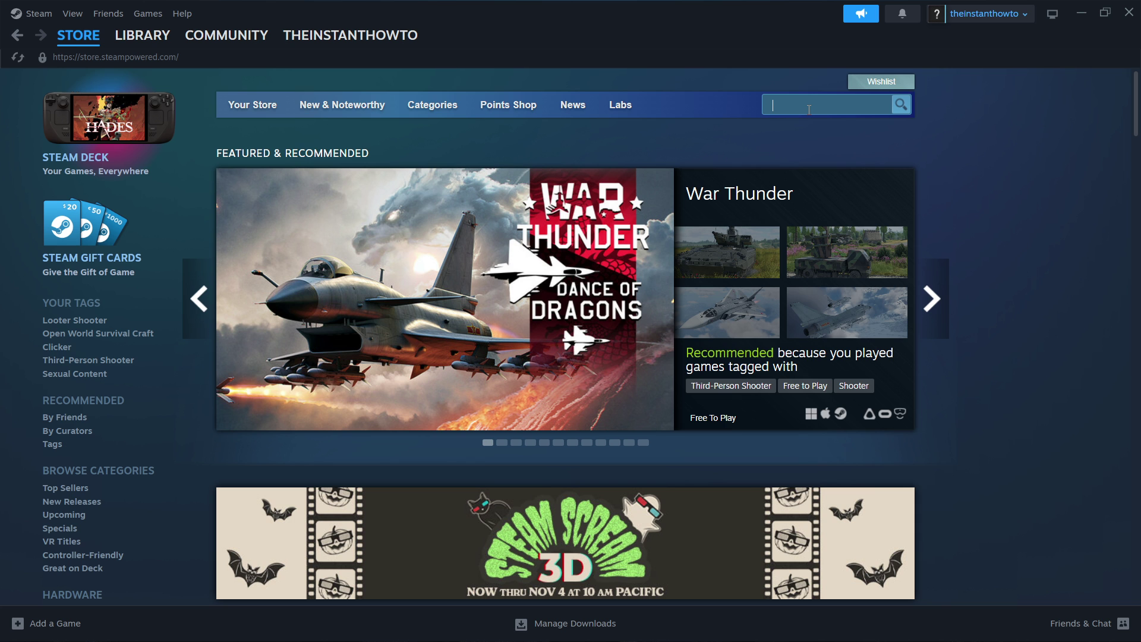
{"action": "type", "text": "st"}
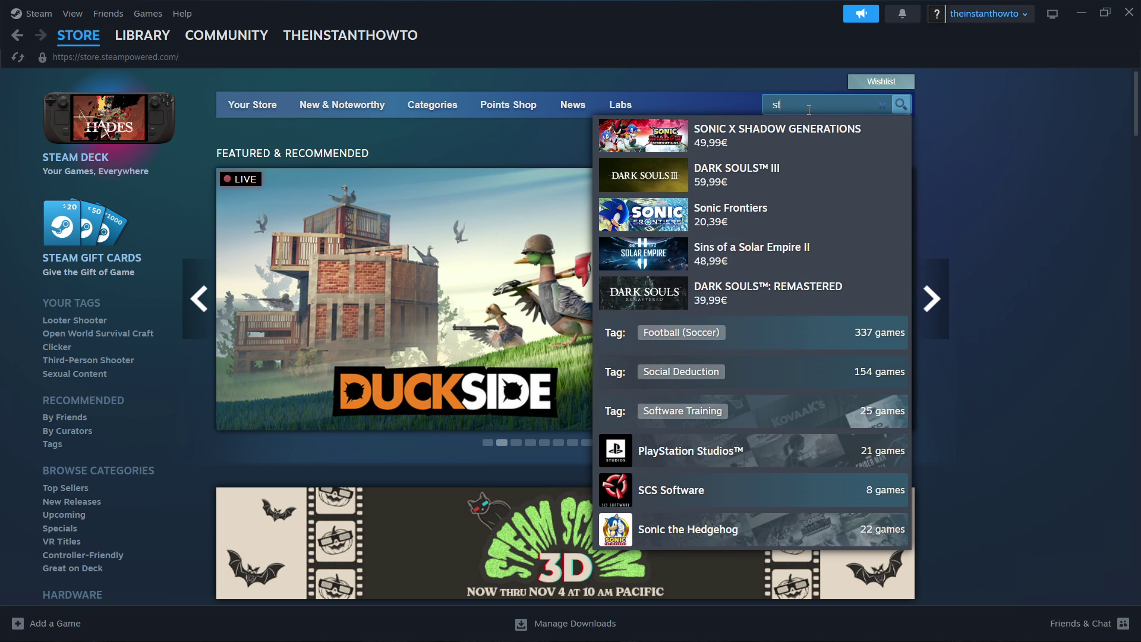
{"action": "type", "text": "orage hunter"}
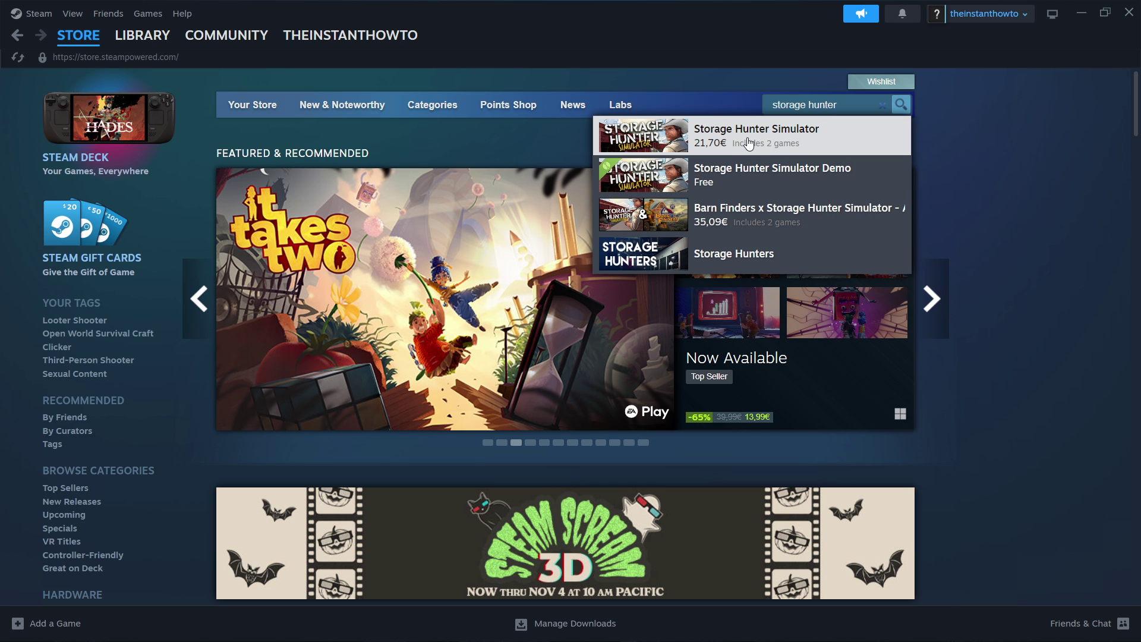
{"action": "left_click", "coordinate": [749, 143]}
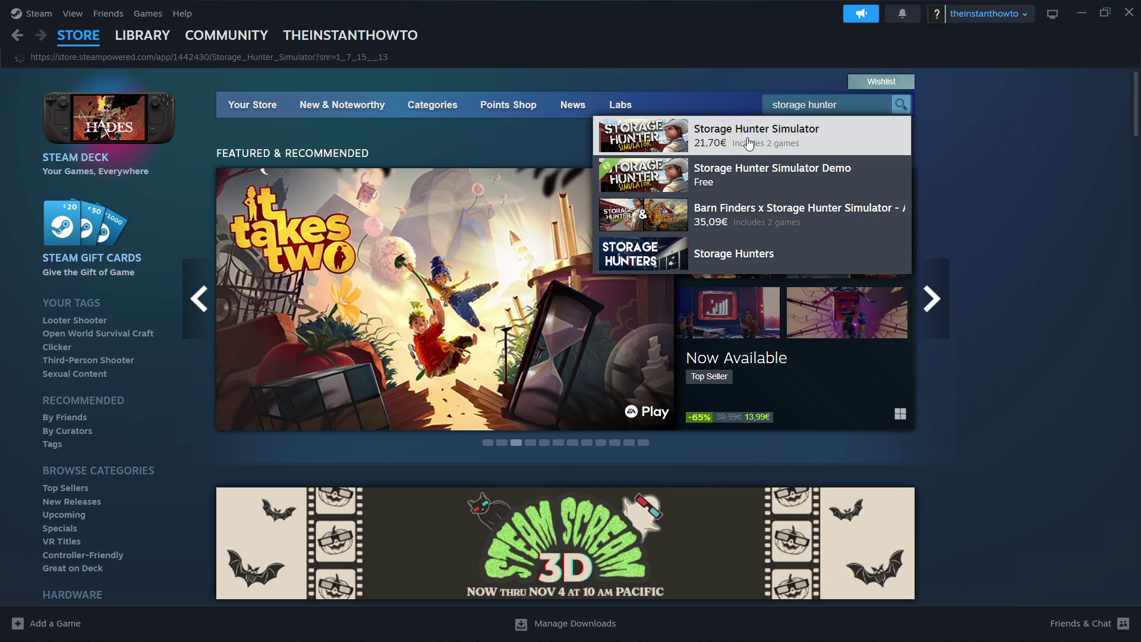
Step: Scroll to the 24,50€ Buy Storage Hunter offer, dismissing the Now Broadcasting popup
{"action": "scroll", "coordinate": [434, 290], "scroll_direction": "down", "scroll_amount": 5}
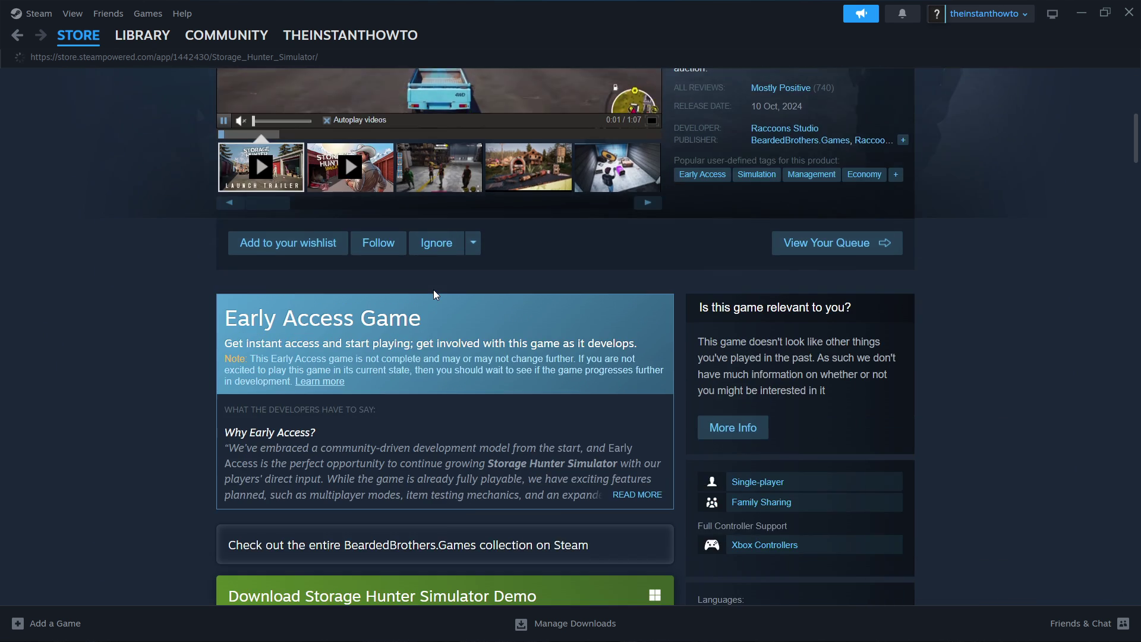
{"action": "scroll", "coordinate": [433, 290], "scroll_direction": "down", "scroll_amount": 7}
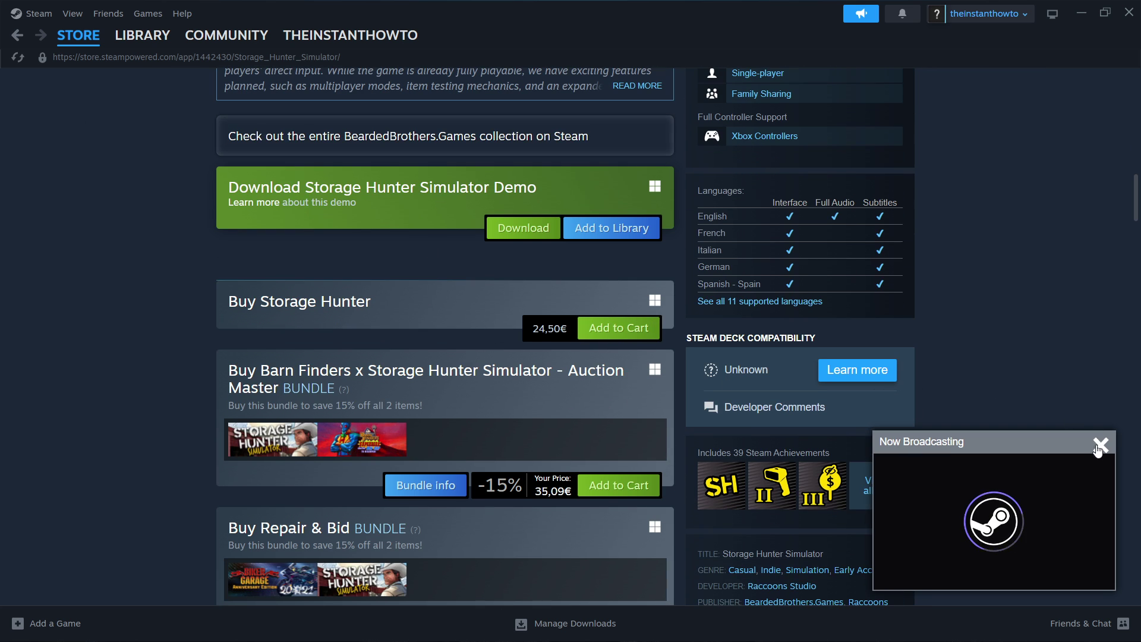
{"action": "left_click", "coordinate": [1099, 446]}
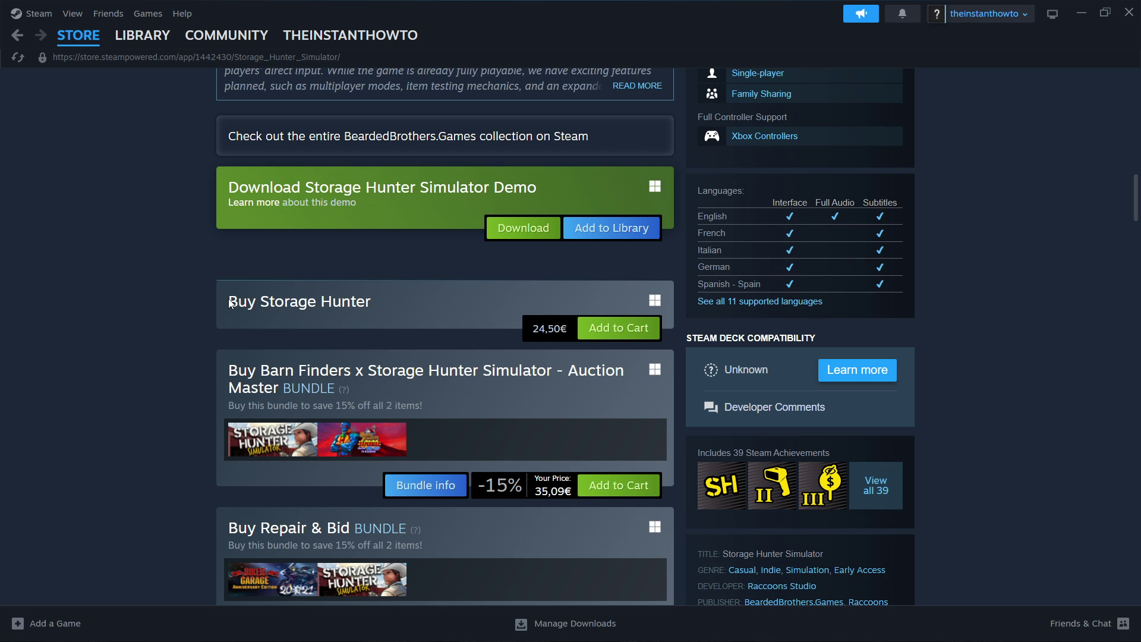
{"action": "left_click_drag", "start_coordinate": [227, 302], "coordinate": [370, 308]}
{"action": "left_click", "coordinate": [390, 308]}
Step: Add Storage Hunter to the cart and check it out for my own account to Payment Info
{"action": "left_click", "coordinate": [635, 335]}
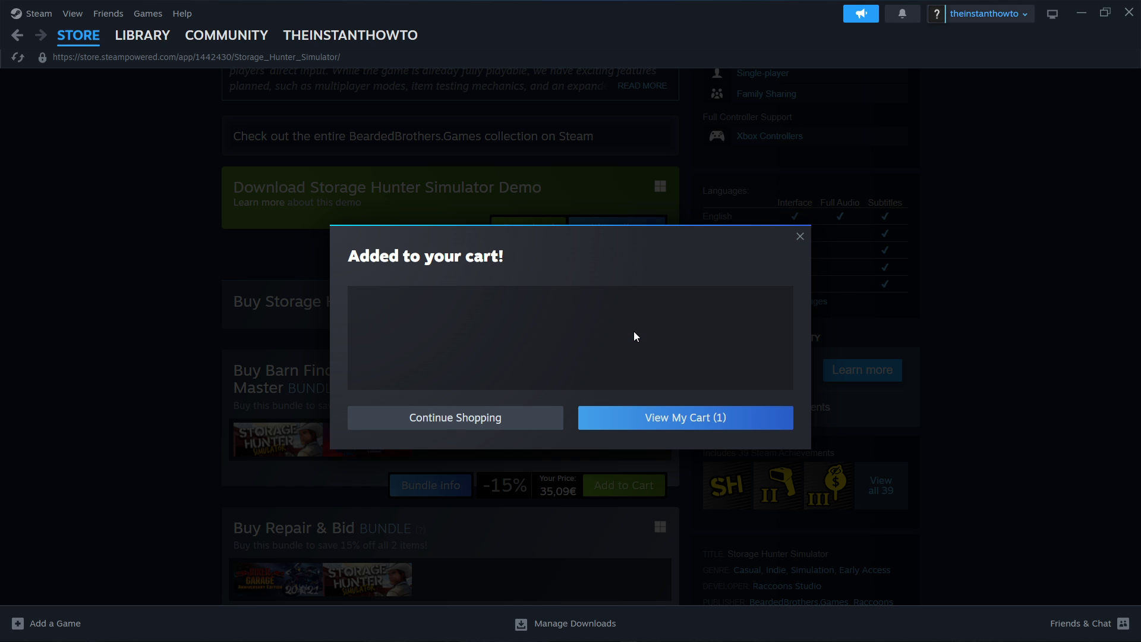
{"action": "left_click", "coordinate": [691, 418]}
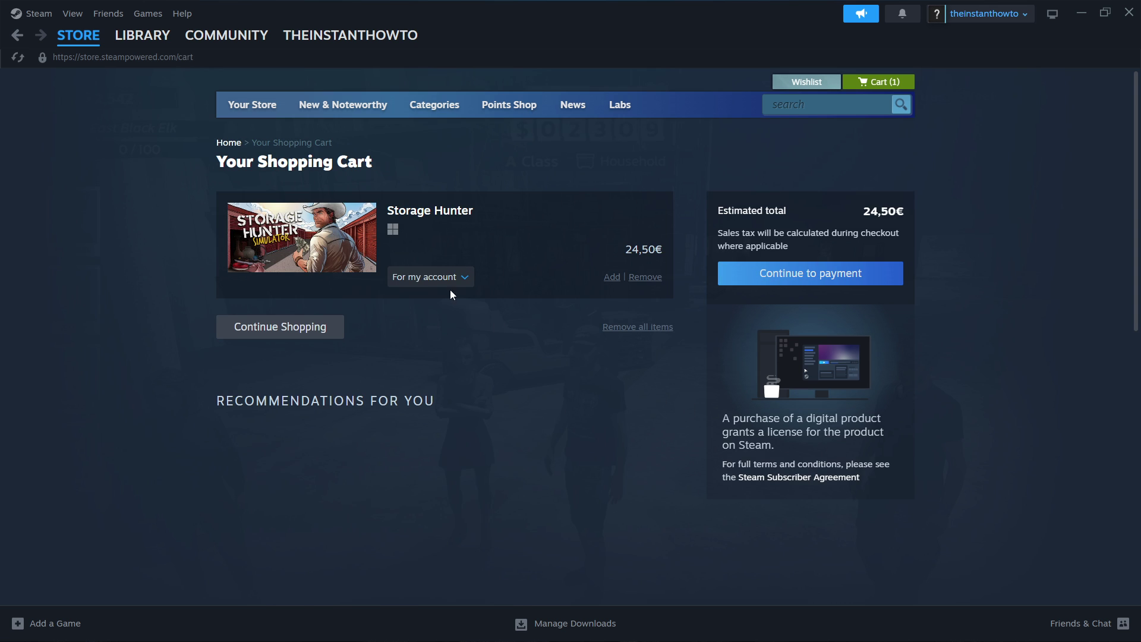
{"action": "left_click", "coordinate": [445, 283]}
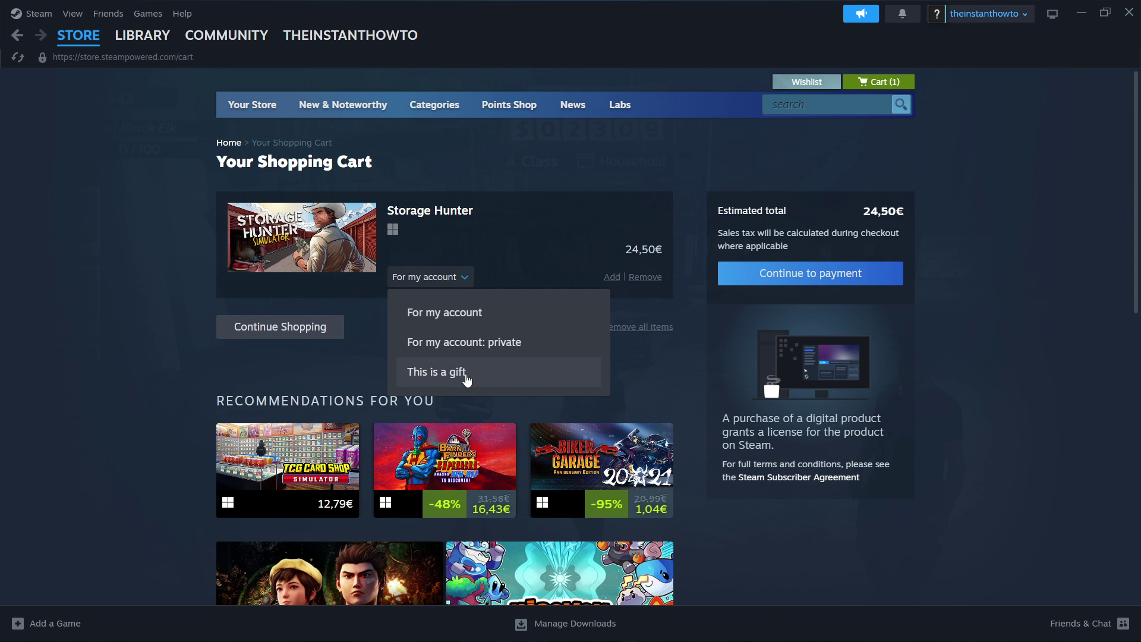
{"action": "left_click", "coordinate": [458, 315]}
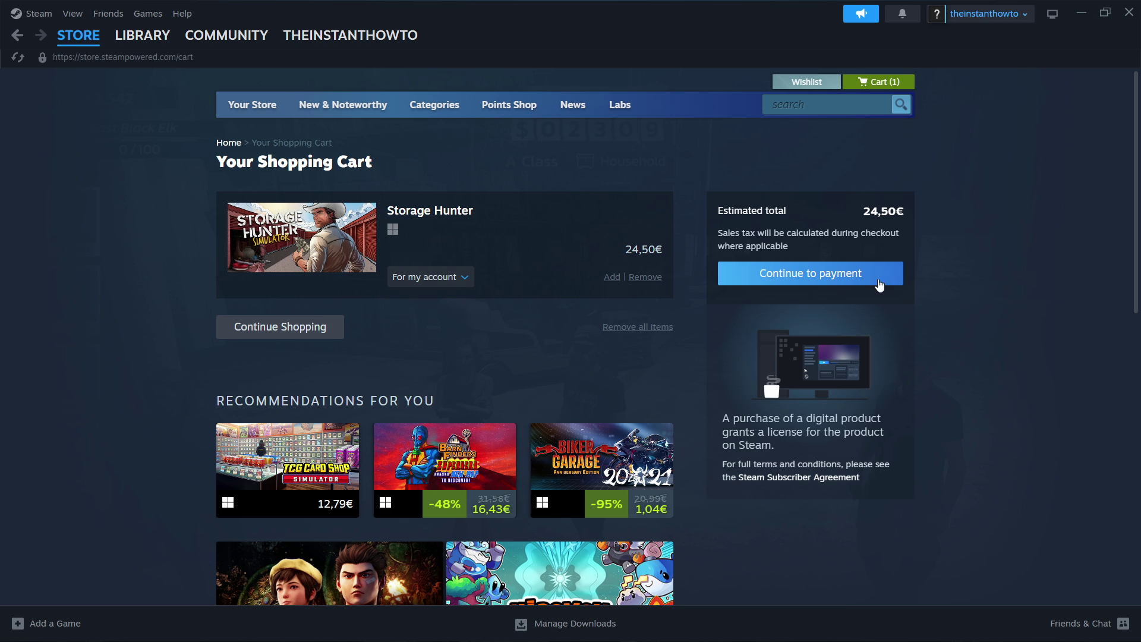
{"action": "left_click", "coordinate": [841, 282]}
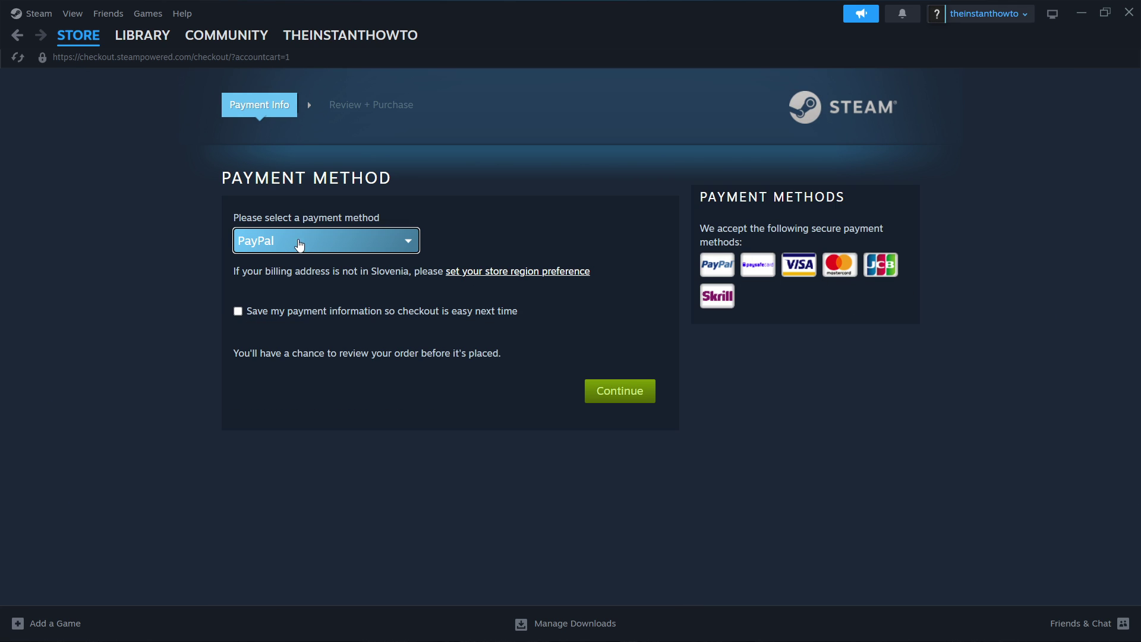
{"action": "left_click", "coordinate": [296, 244]}
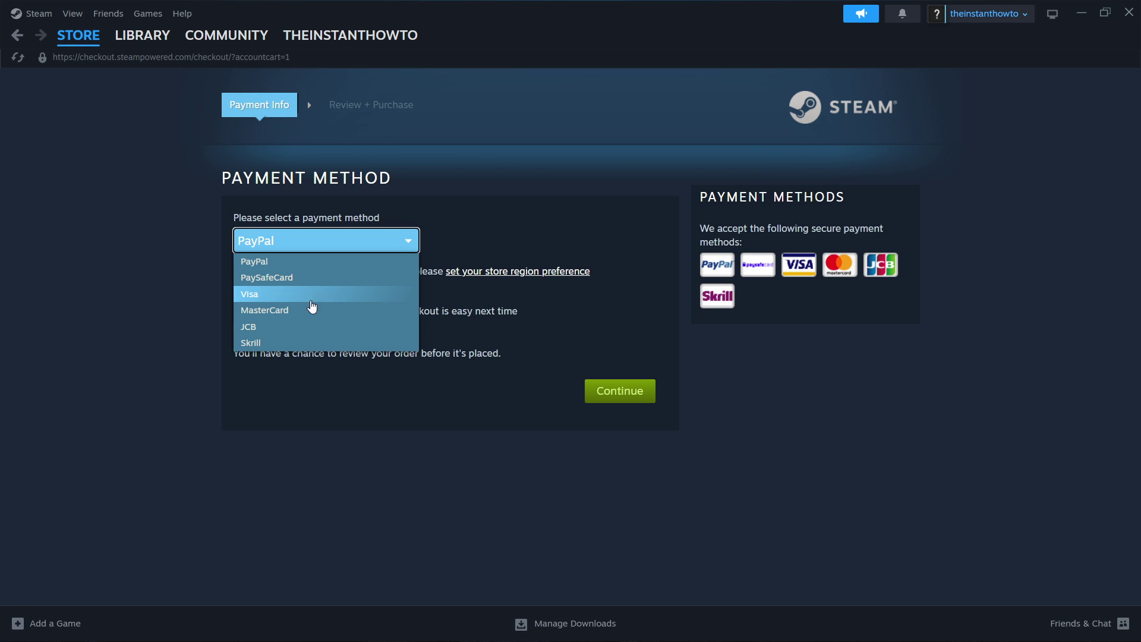
{"action": "left_click", "coordinate": [313, 263]}
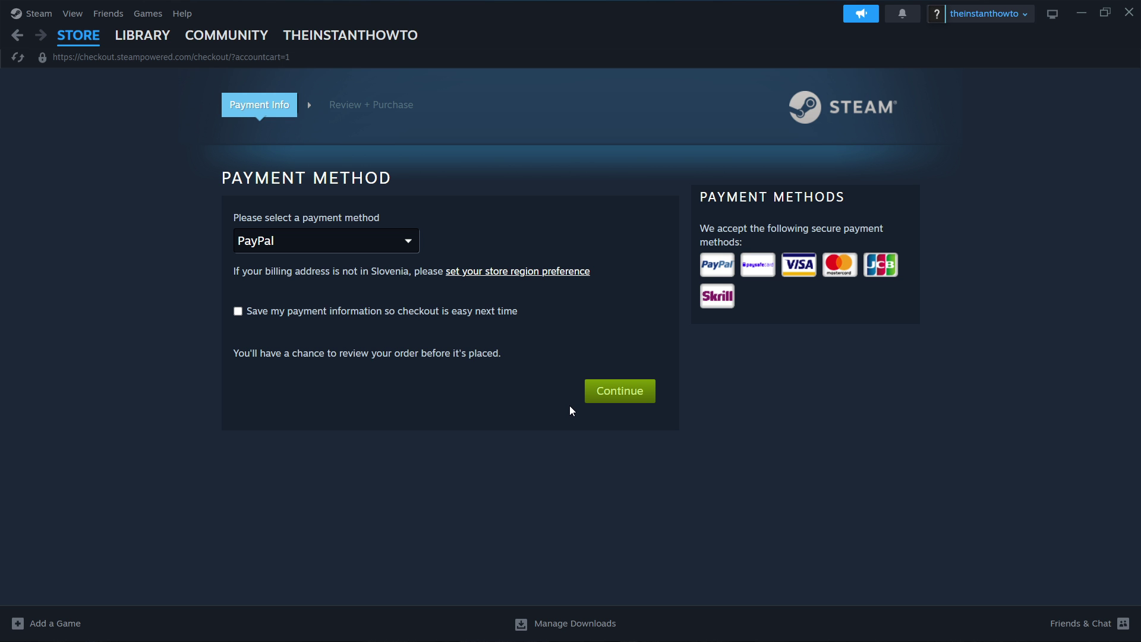
Step: Show games in the Library and open The First Descendant's page (38.7 GB, not installed)
{"action": "left_click", "coordinate": [138, 37]}
{"action": "left_click", "coordinate": [56, 107]}
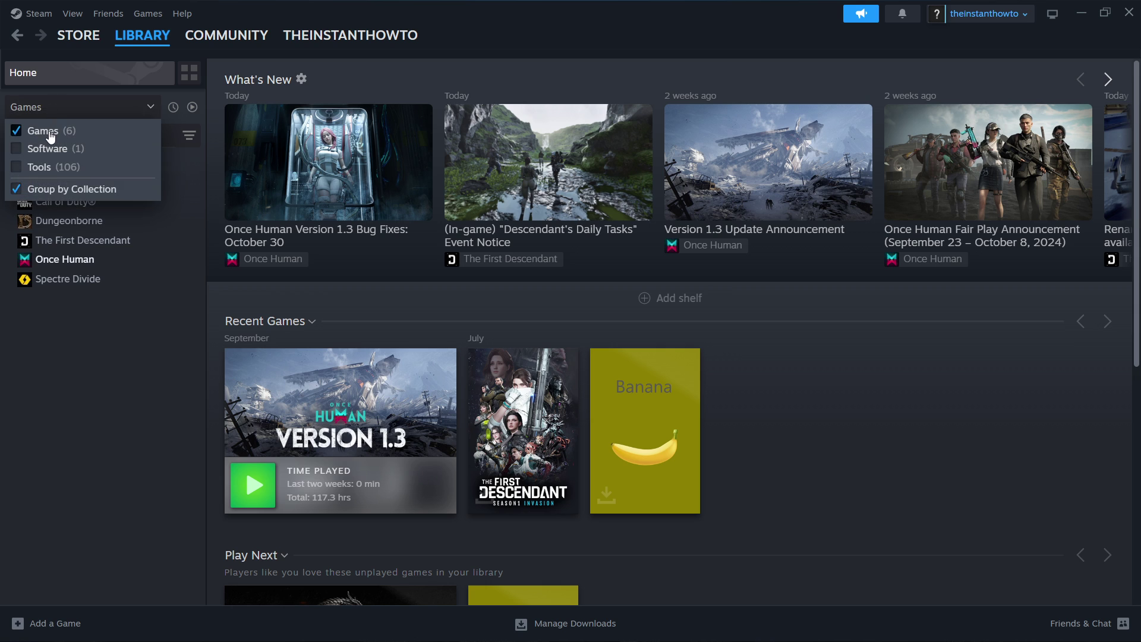
{"action": "left_click", "coordinate": [70, 112]}
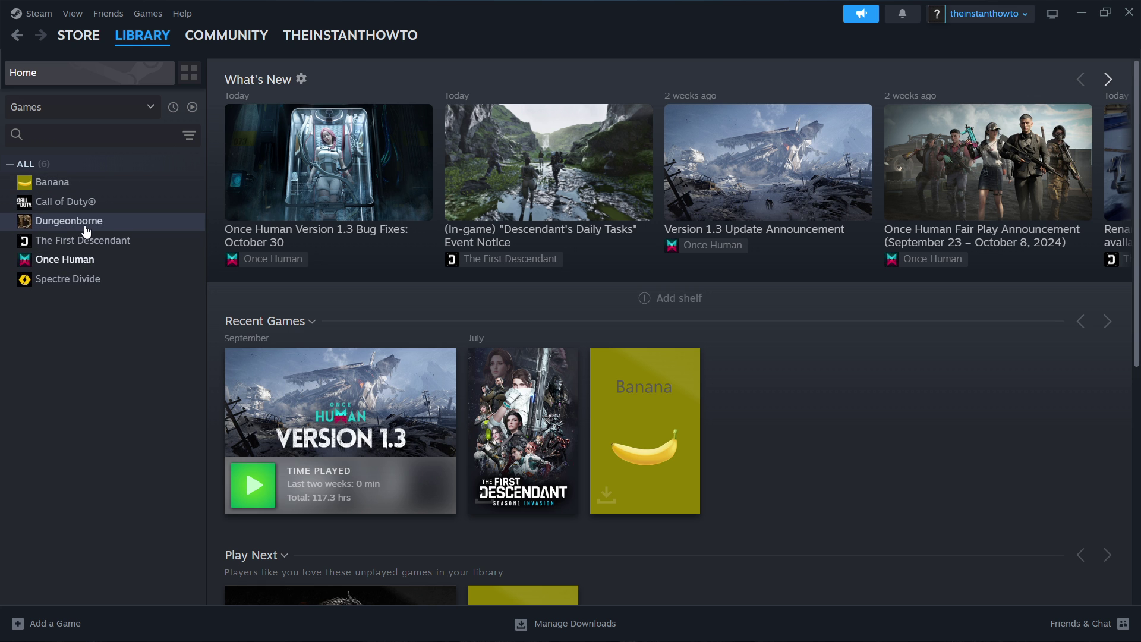
{"action": "left_click", "coordinate": [111, 240]}
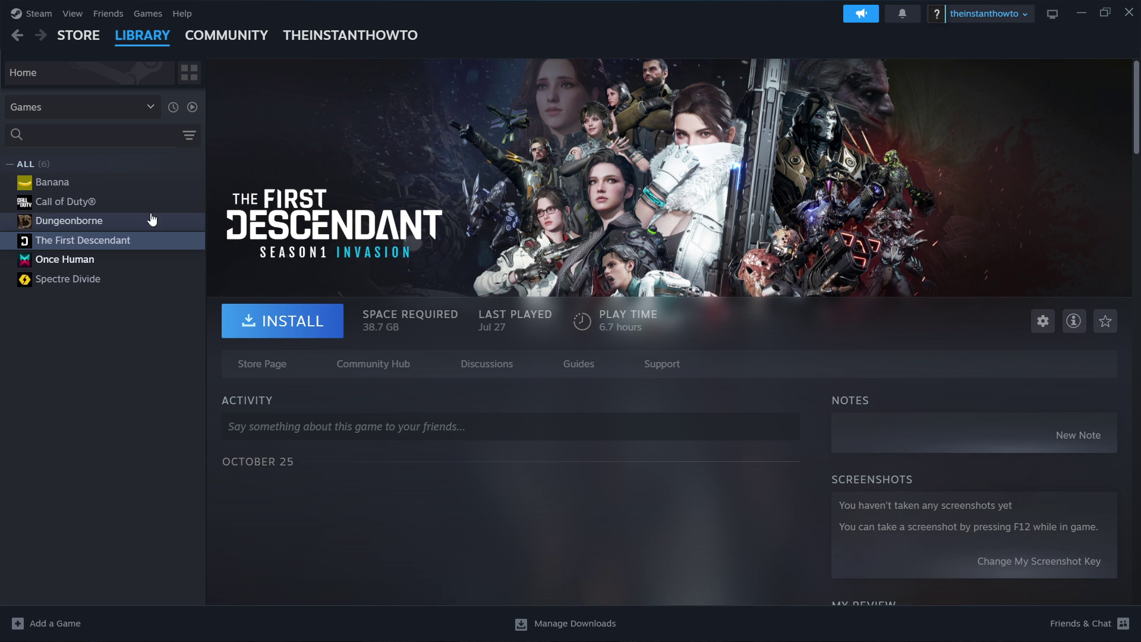
Step: Cancel The First Descendant's install and open Once Human's ready-to-play library page
{"action": "left_click", "coordinate": [295, 328]}
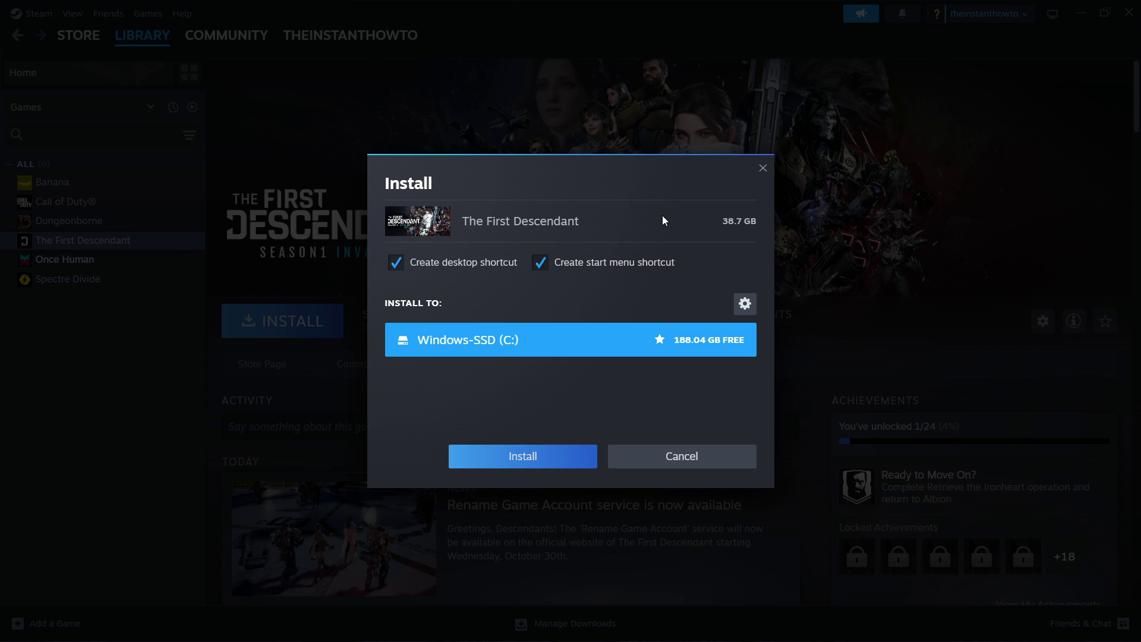
{"action": "left_click", "coordinate": [763, 169]}
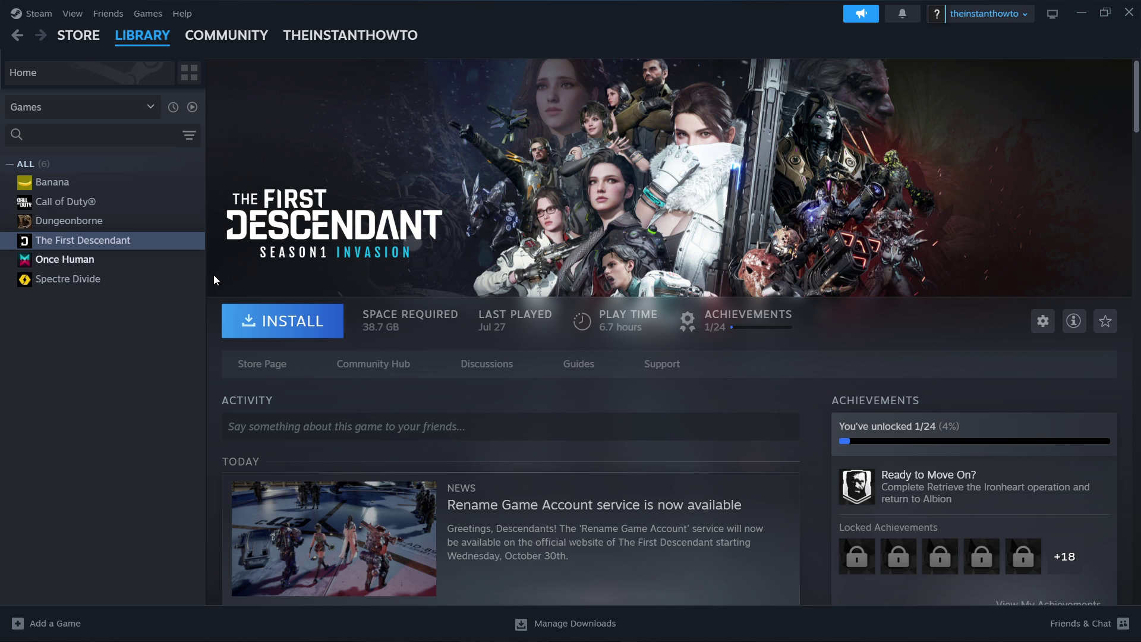
{"action": "left_click", "coordinate": [131, 260]}
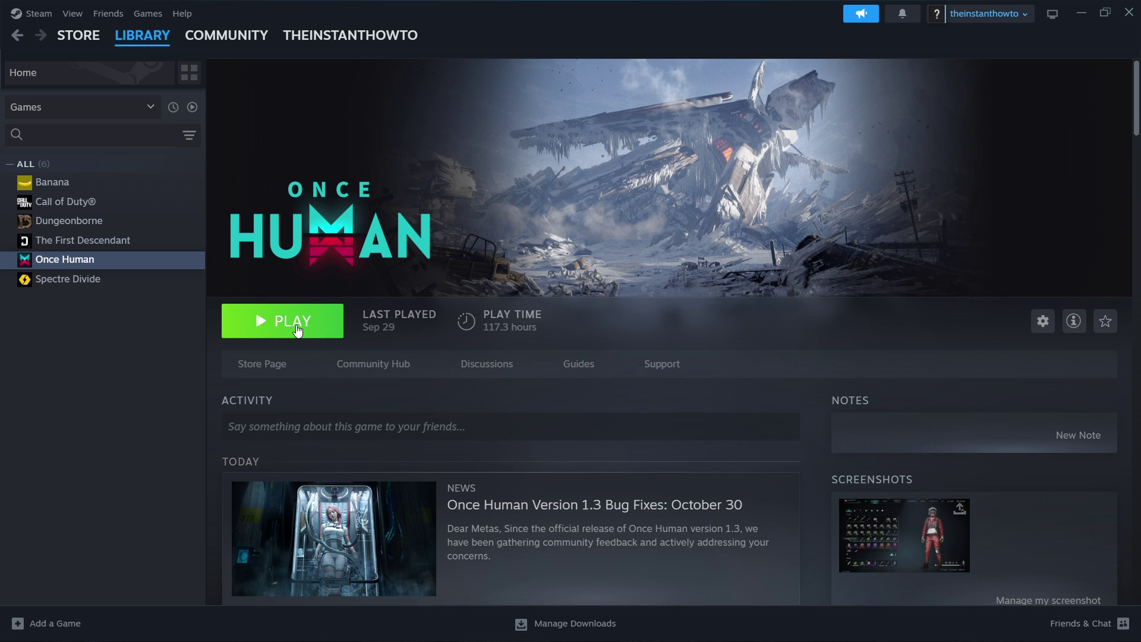